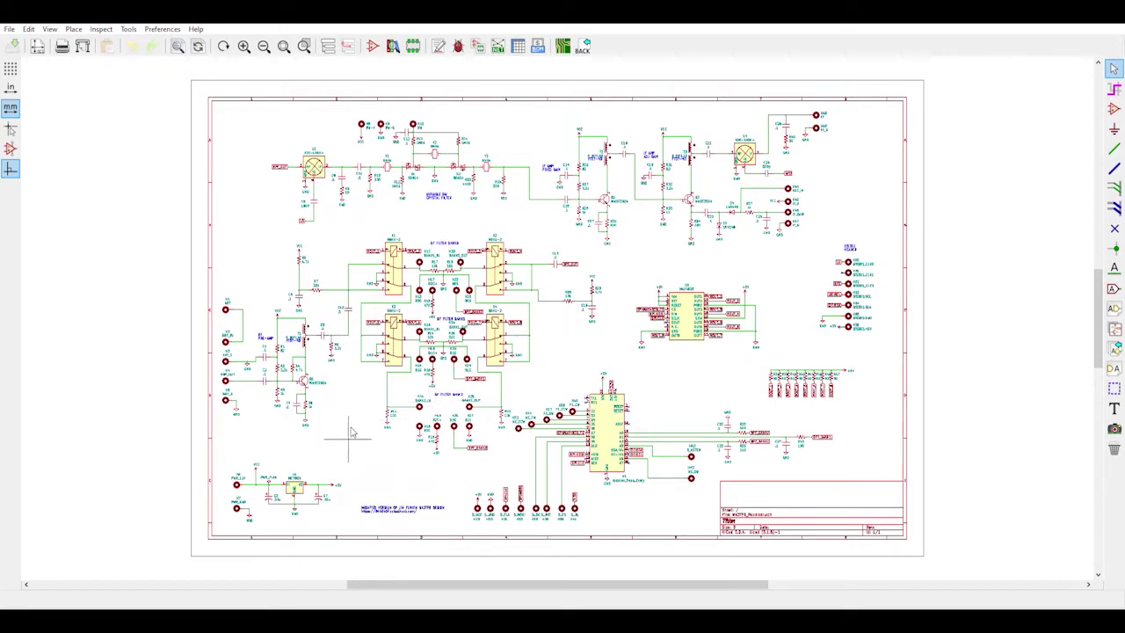
- Zoom in on the RF pre-amp around Q1, T1 and the antenna connectors
scroll(351, 428, "up", 2)
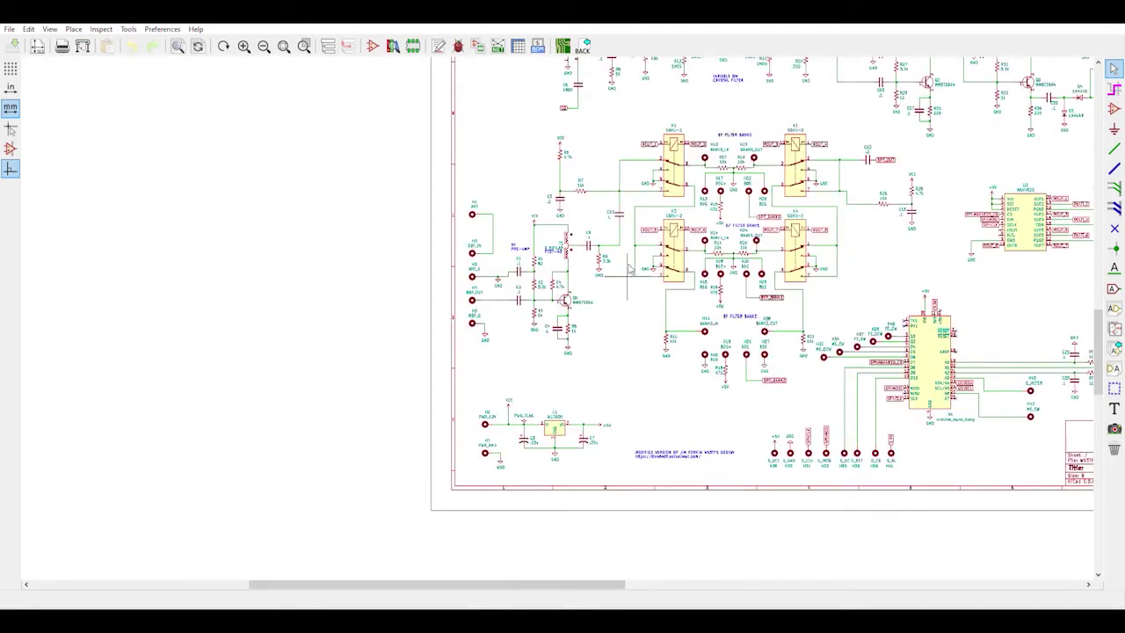
scroll(557, 312, "up", 3)
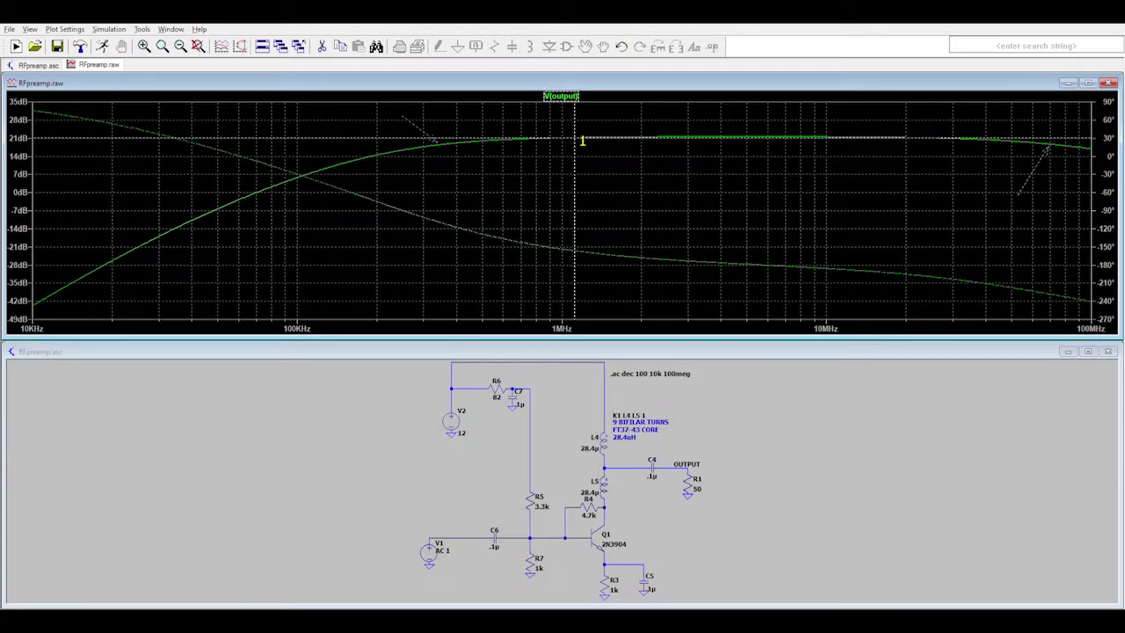
- Move cursor 1 along the V(output) trace to read the pre-amp gain near 1 MHz
mouse_move(581, 140)
left_mouse_down()
mouse_move(621, 153)
mouse_move(607, 152)
mouse_move(811, 155)
mouse_move(442, 158)
mouse_move(1002, 204)
mouse_move(1055, 164)
mouse_move(1051, 149)
mouse_move(630, 161)
left_mouse_up()
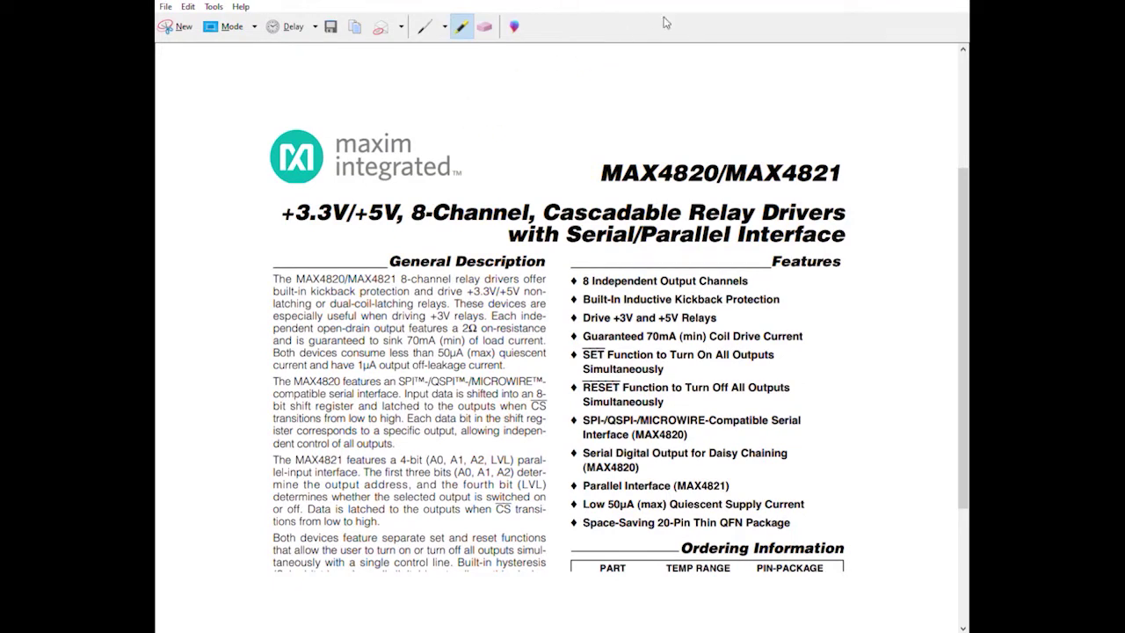
- Highlight the MAX4820/MAX4821 part title and the SPI-compatible serial interface lines
mouse_move(585, 168)
left_mouse_down()
mouse_move(737, 159)
mouse_move(865, 177)
left_mouse_up()
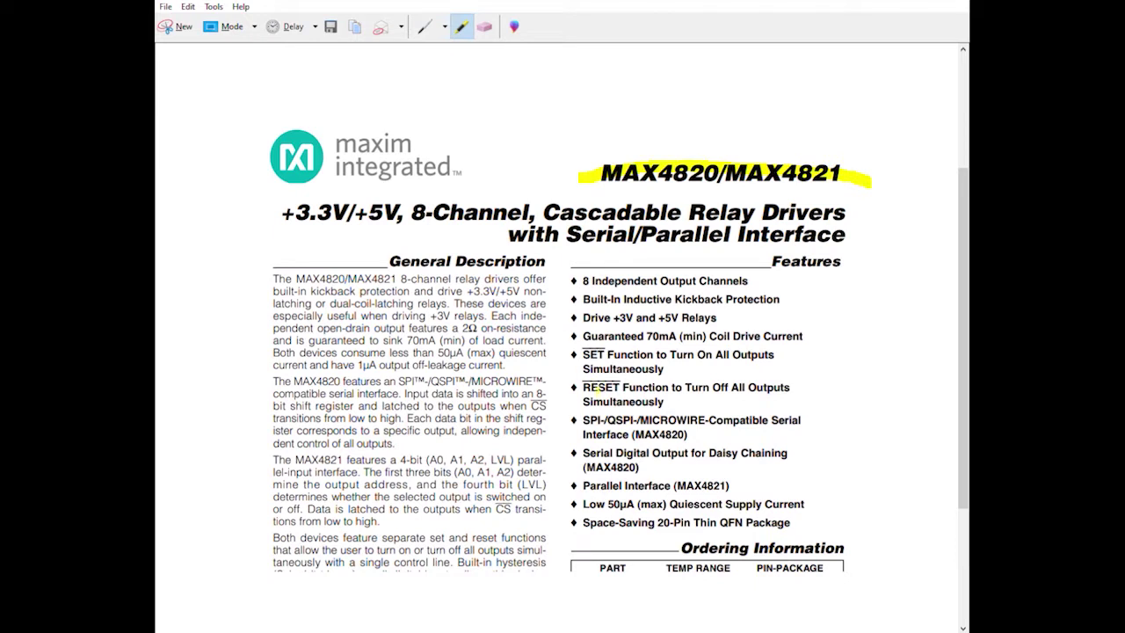
left_click_drag(563, 421, 817, 423)
left_click_drag(562, 437, 721, 438)
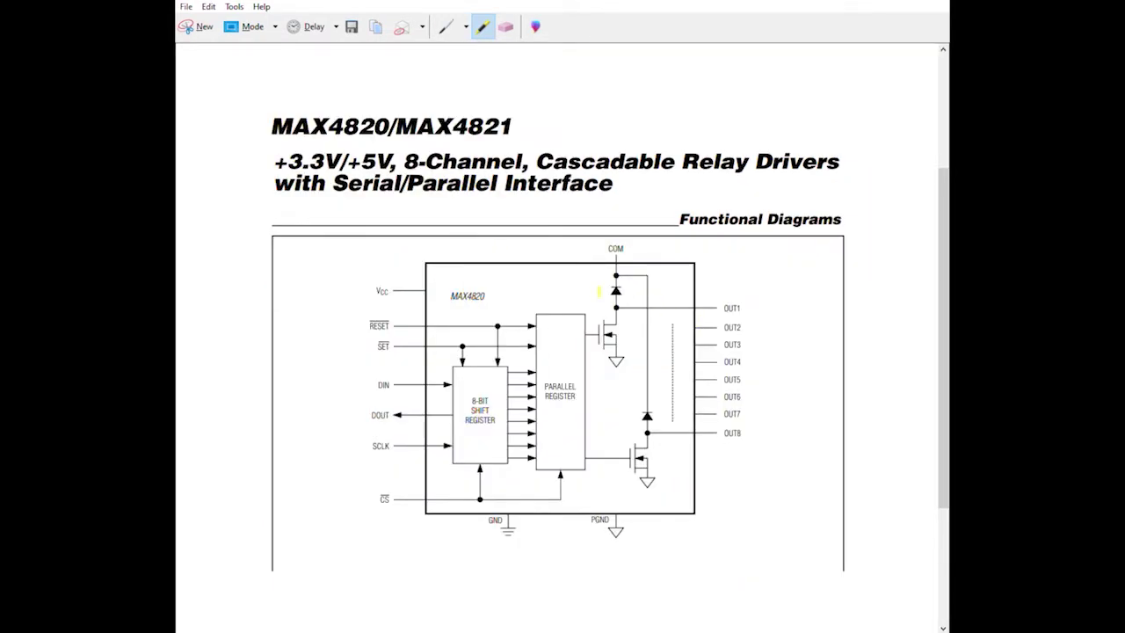
- Highlight the output transistors by OUT2 and OUT8 and the diodes near OUT7 and COM
mouse_move(571, 327)
left_mouse_down()
mouse_move(621, 315)
mouse_move(639, 326)
mouse_move(573, 342)
mouse_move(641, 342)
left_mouse_up()
mouse_move(608, 448)
left_mouse_down()
mouse_move(659, 450)
mouse_move(664, 468)
left_mouse_up()
left_click_drag(625, 411, 669, 415)
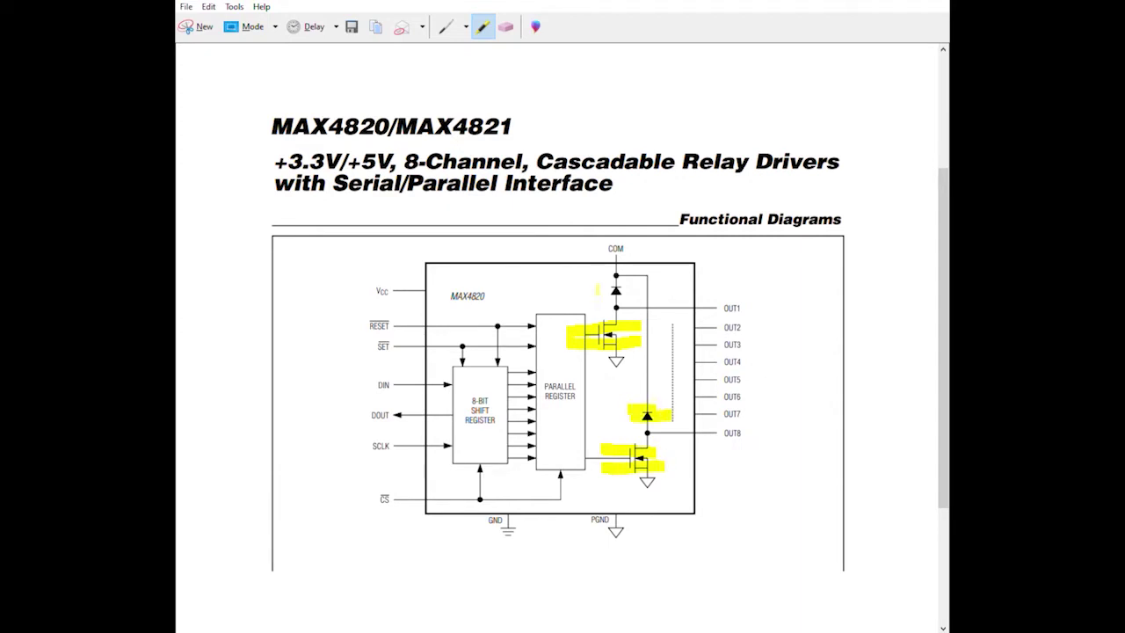
mouse_move(596, 286)
left_mouse_down()
mouse_move(641, 295)
mouse_move(626, 290)
left_mouse_up()
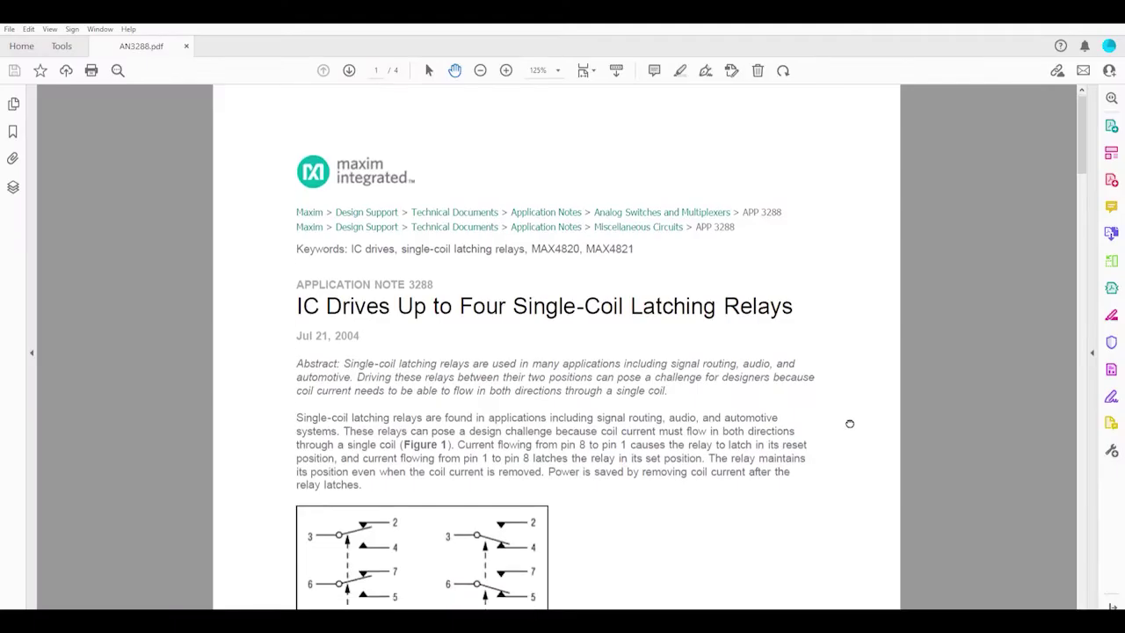
- Scroll AN3288 to page 2 so Figure 2's four latching relays are fully visible
left_click_drag(850, 417, 838, 340)
scroll(839, 340, "down", 15)
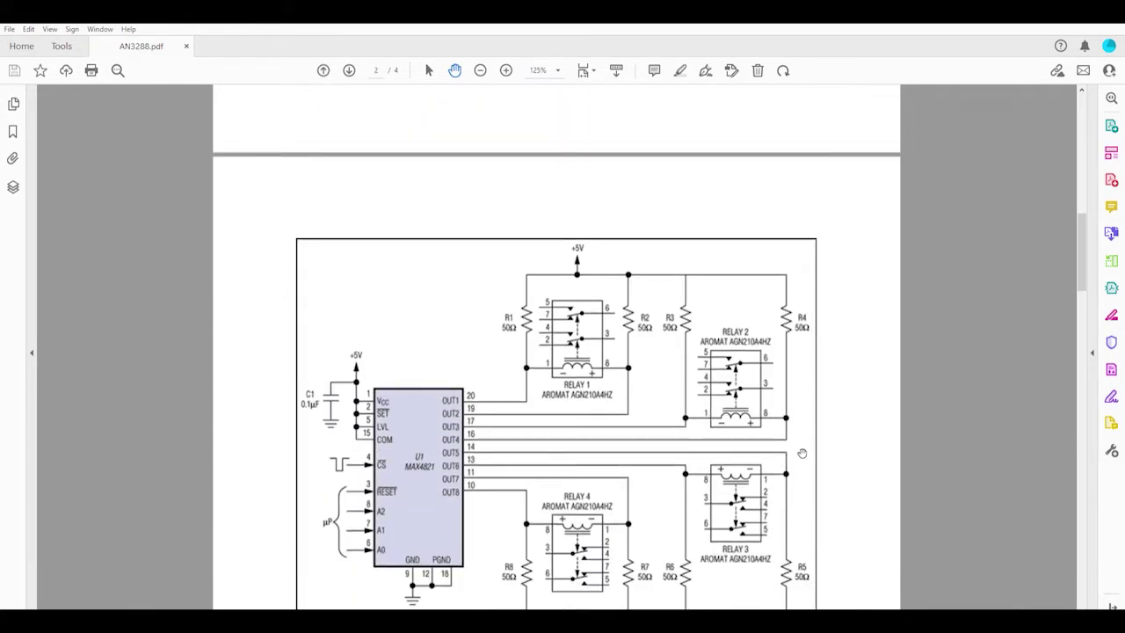
scroll(802, 453, "down", 3)
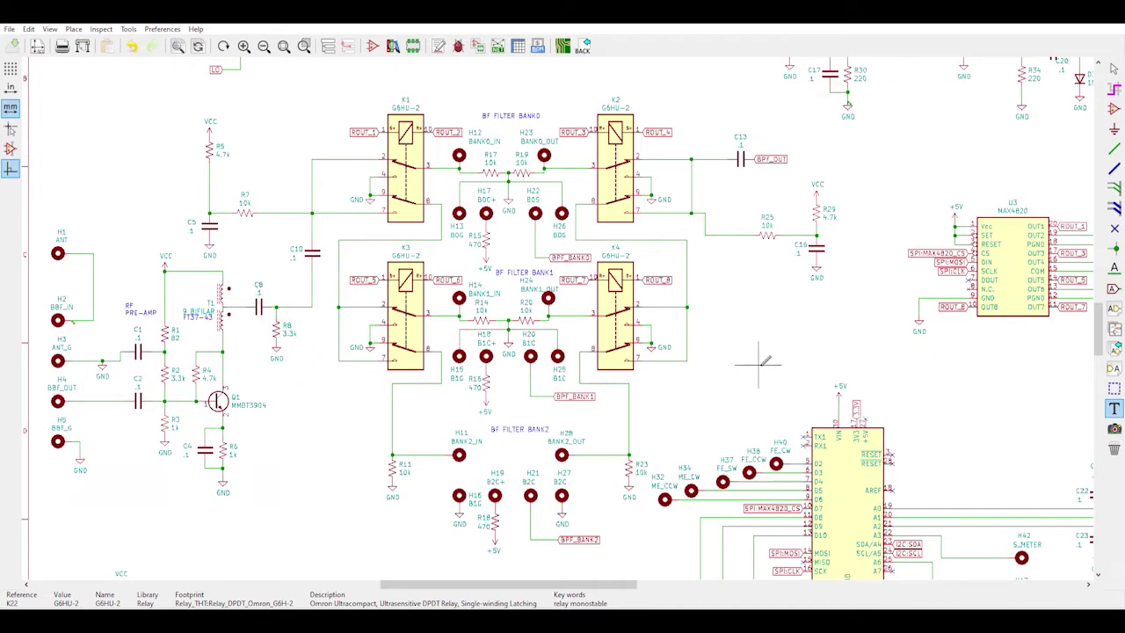
- Switch from Eeschema to the AN3288 Figure 2 relay circuit in Acrobat
key("alt+Tab")
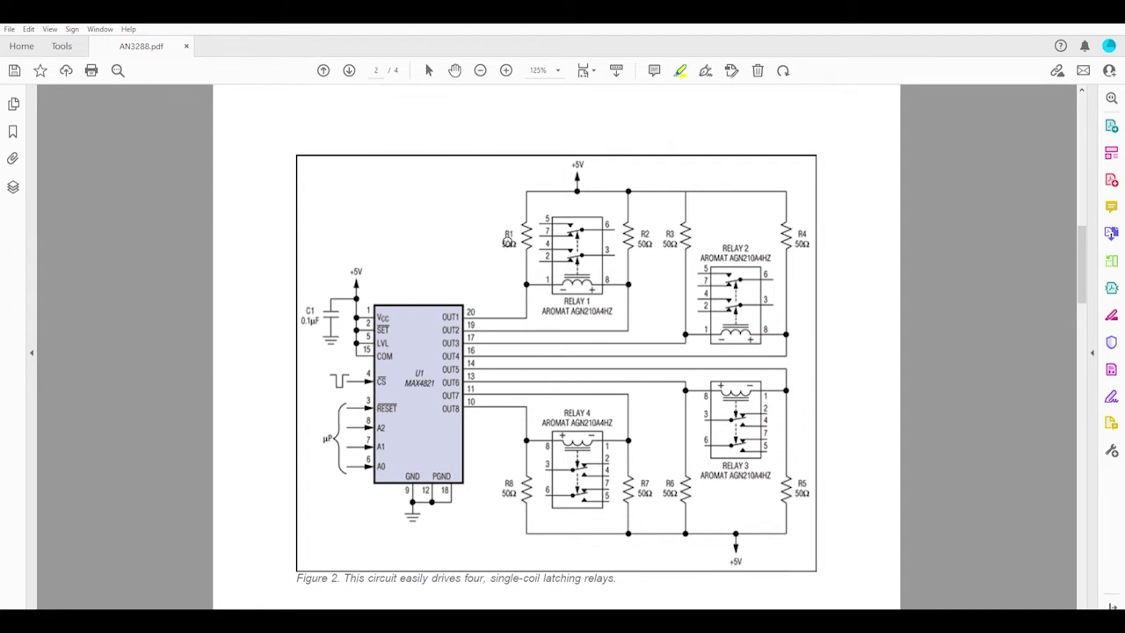
- Trace the relay coil current paths, then mark the 300 mA, 150 mA ratings and 5 ms set/reset width
mouse_move(591, 191)
left_mouse_down()
mouse_move(542, 190)
mouse_move(529, 298)
mouse_move(497, 317)
mouse_move(452, 314)
left_mouse_up()
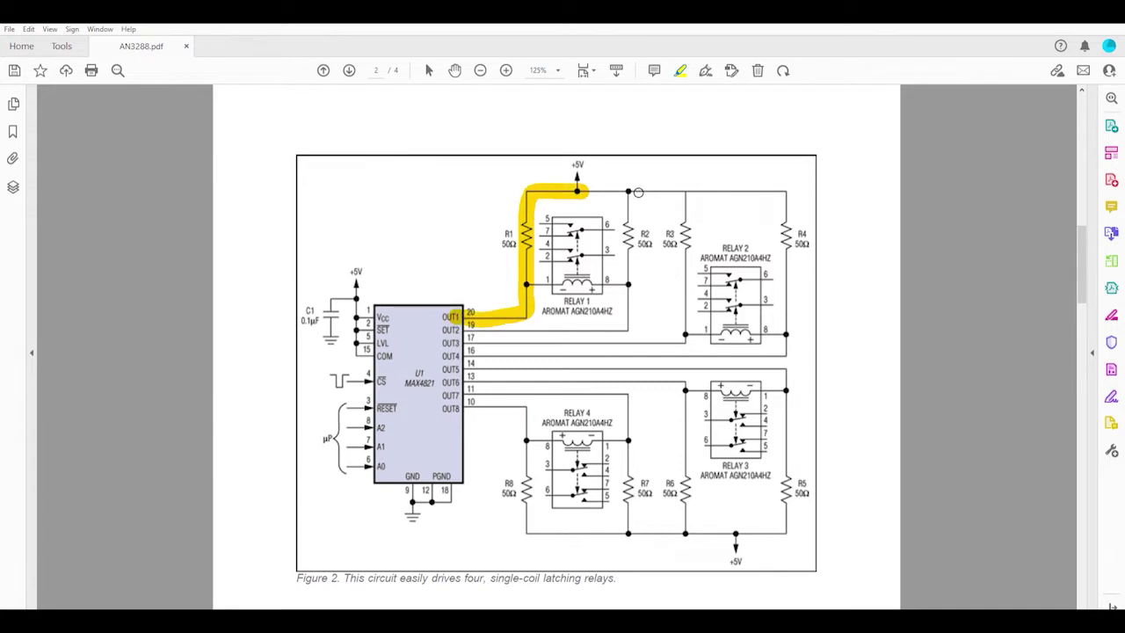
mouse_move(638, 192)
left_mouse_down()
mouse_move(625, 281)
mouse_move(538, 282)
left_mouse_up()
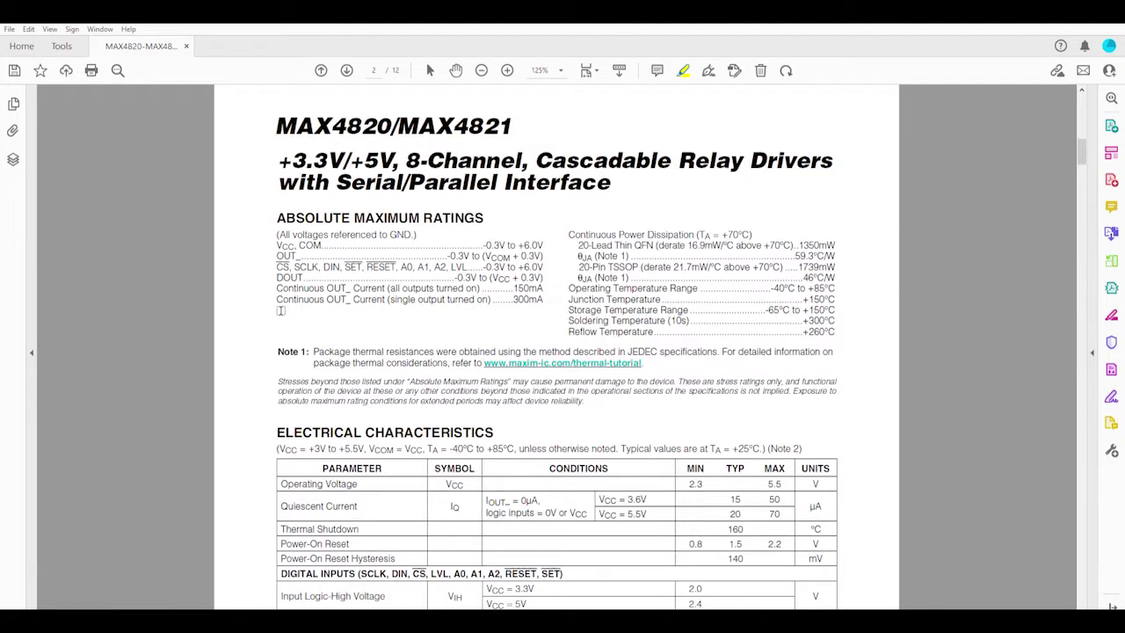
left_click_drag(279, 296, 545, 297)
left_click_drag(280, 280, 545, 284)
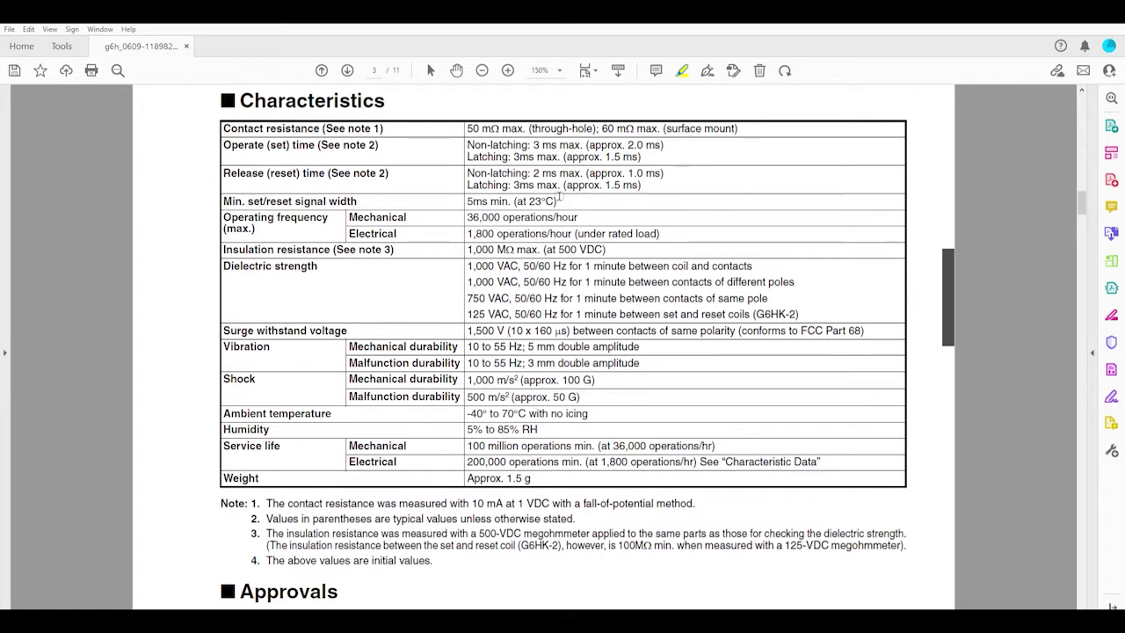
left_click_drag(559, 200, 467, 200)
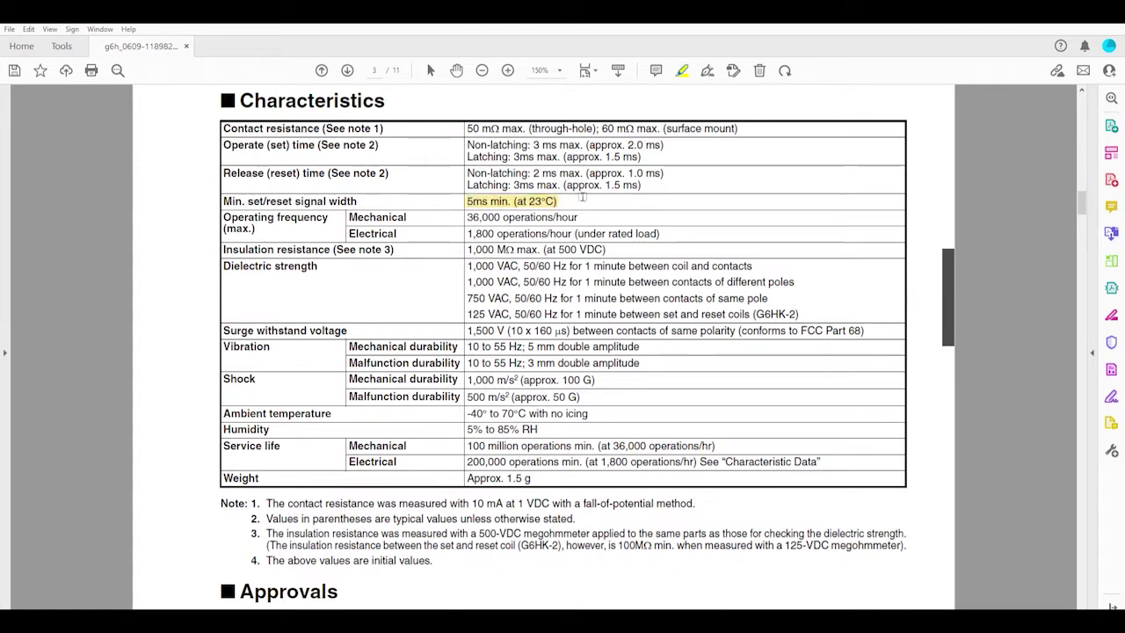
key("alt+Tab")
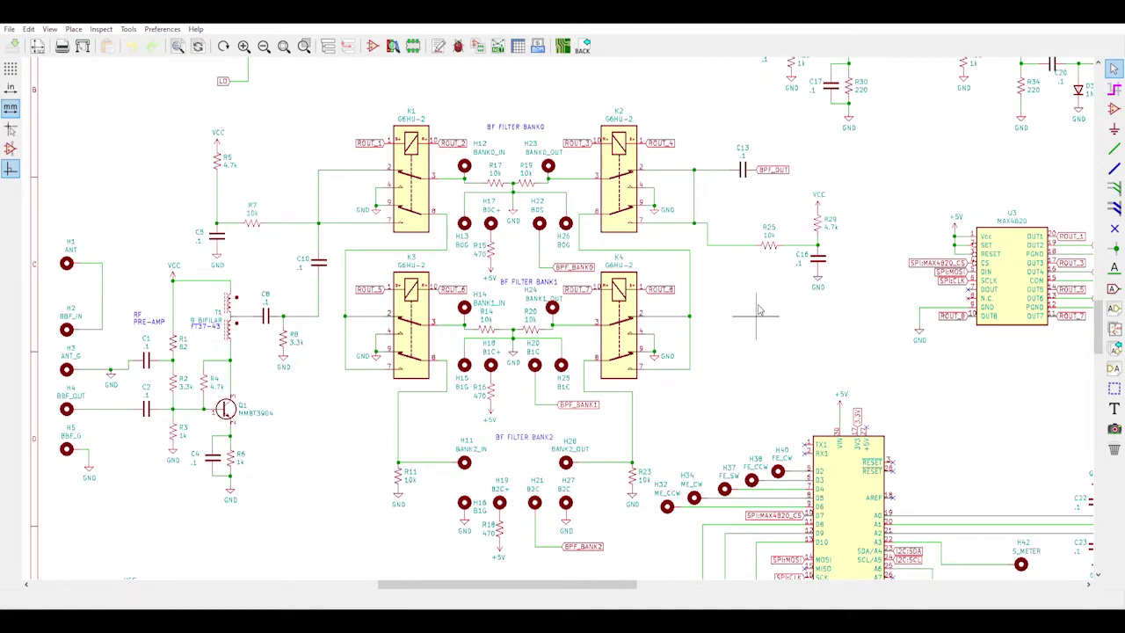
key("alt+Tab")
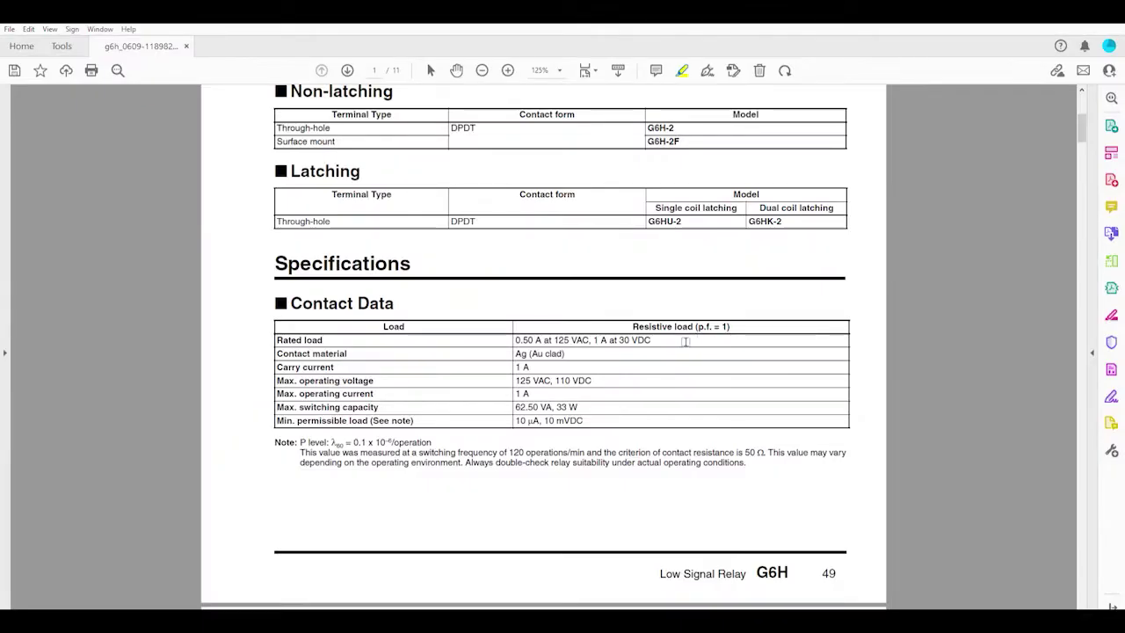
left_click_drag(585, 420, 517, 413)
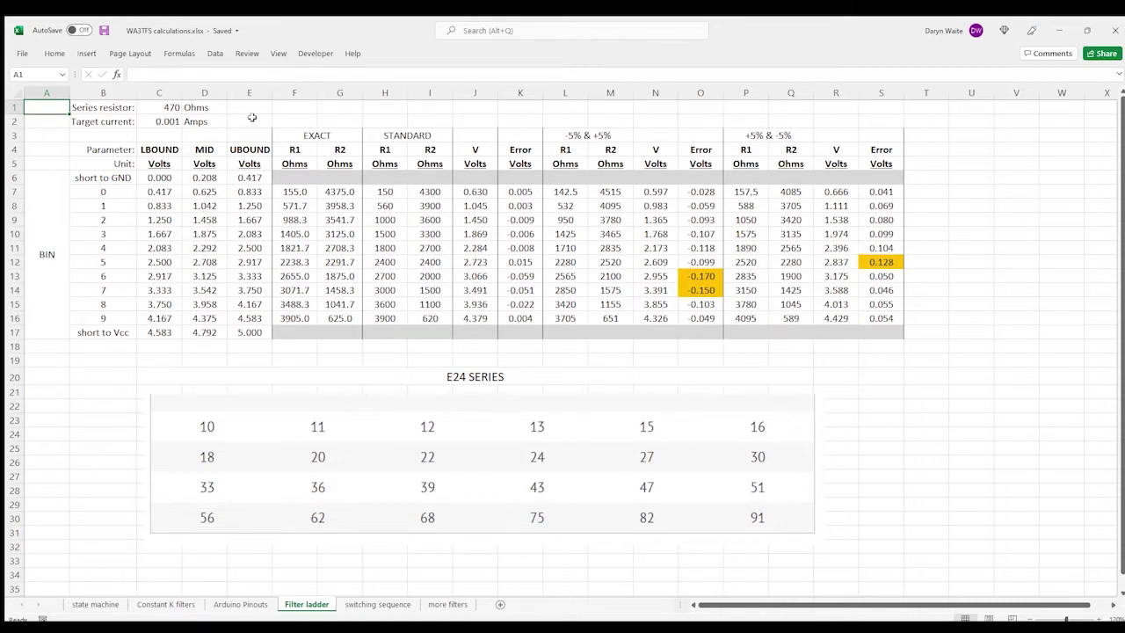
- Point out the 470 Ohm series resistor and 0.001 A target current inputs in cells C1 and C2
left_click(168, 109)
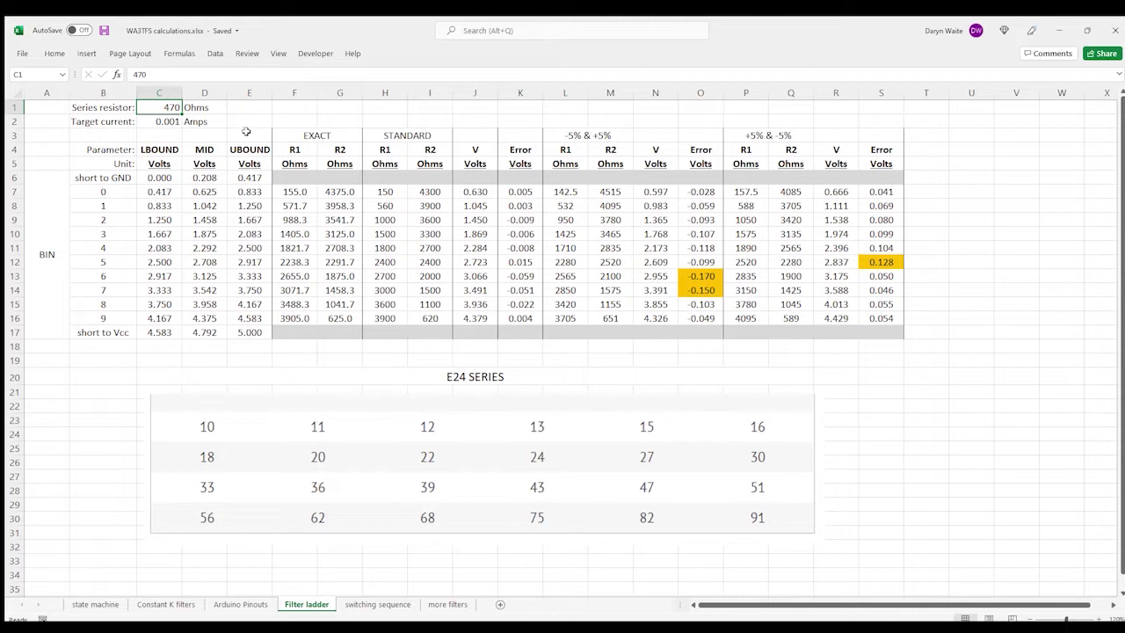
left_click(174, 121)
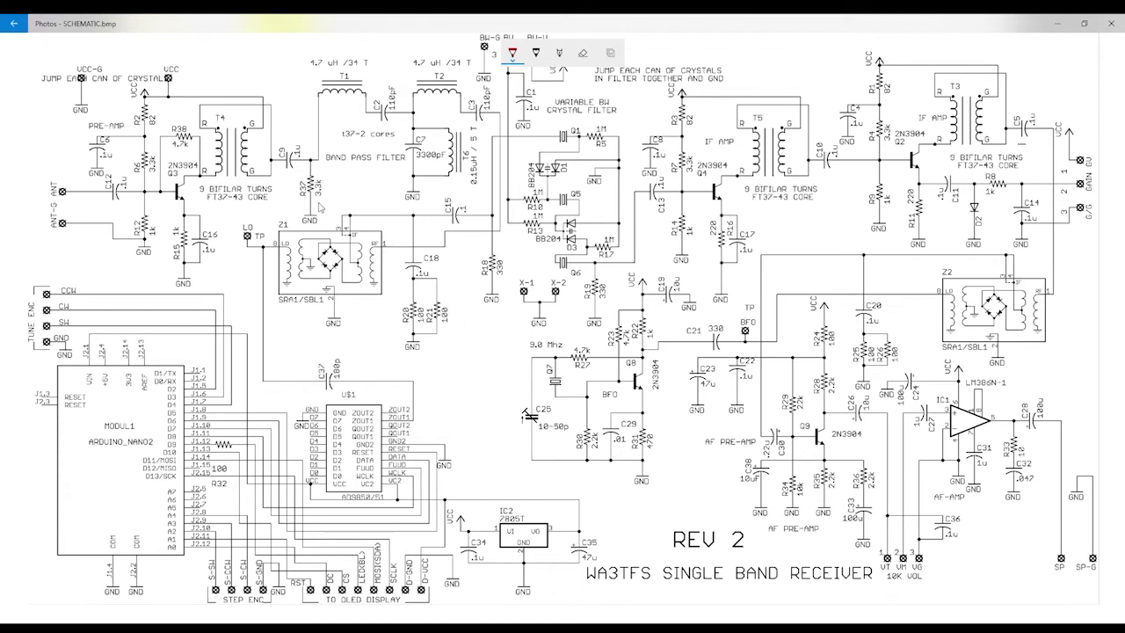
- Circle mixers Z1, Z2 and the SBL-1+ electrical schematic in red, and underline its Level 7 rating
mouse_move(321, 211)
left_mouse_down()
mouse_move(250, 237)
mouse_move(258, 300)
mouse_move(299, 318)
mouse_move(390, 297)
mouse_move(386, 234)
mouse_move(317, 213)
left_mouse_up()
mouse_move(971, 258)
left_mouse_down()
mouse_move(908, 284)
mouse_move(938, 353)
mouse_move(1037, 364)
mouse_move(1036, 284)
mouse_move(964, 267)
left_mouse_up()
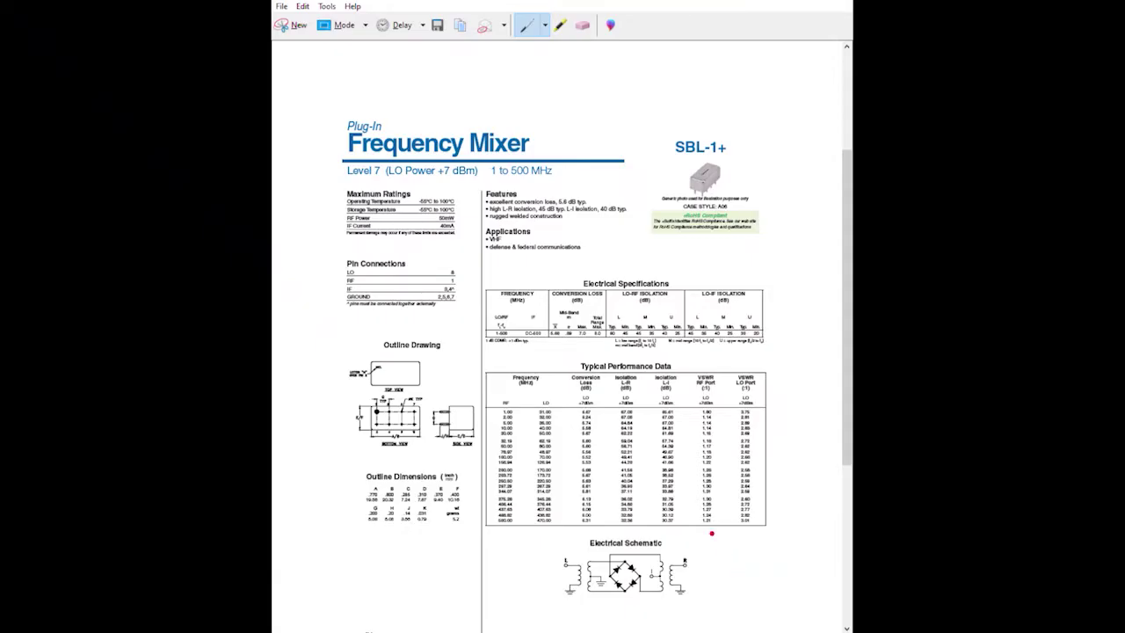
mouse_move(712, 532)
left_mouse_down()
mouse_move(644, 526)
mouse_move(552, 564)
mouse_move(670, 597)
mouse_move(696, 546)
left_mouse_up()
left_click_drag(342, 176, 475, 171)
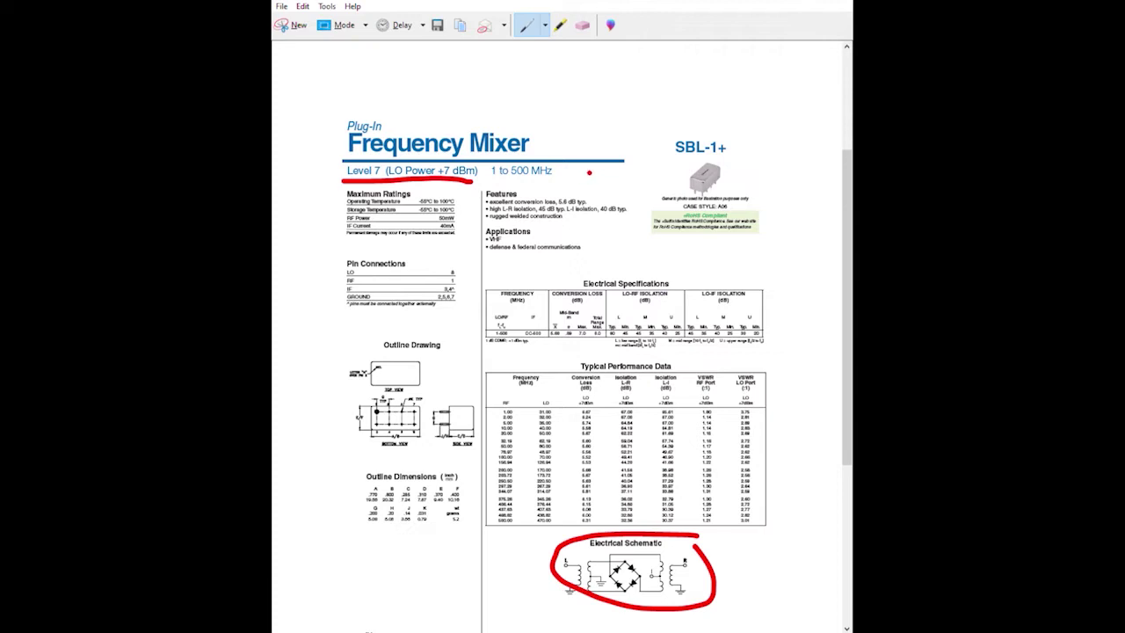
- Underline the SBL-1+ 1 to 500 MHz range and scroll through the ADE-2ASK+ datasheet
mouse_move(488, 180)
left_mouse_down()
mouse_move(567, 176)
mouse_move(580, 215)
mouse_move(585, 183)
mouse_move(575, 184)
left_mouse_up()
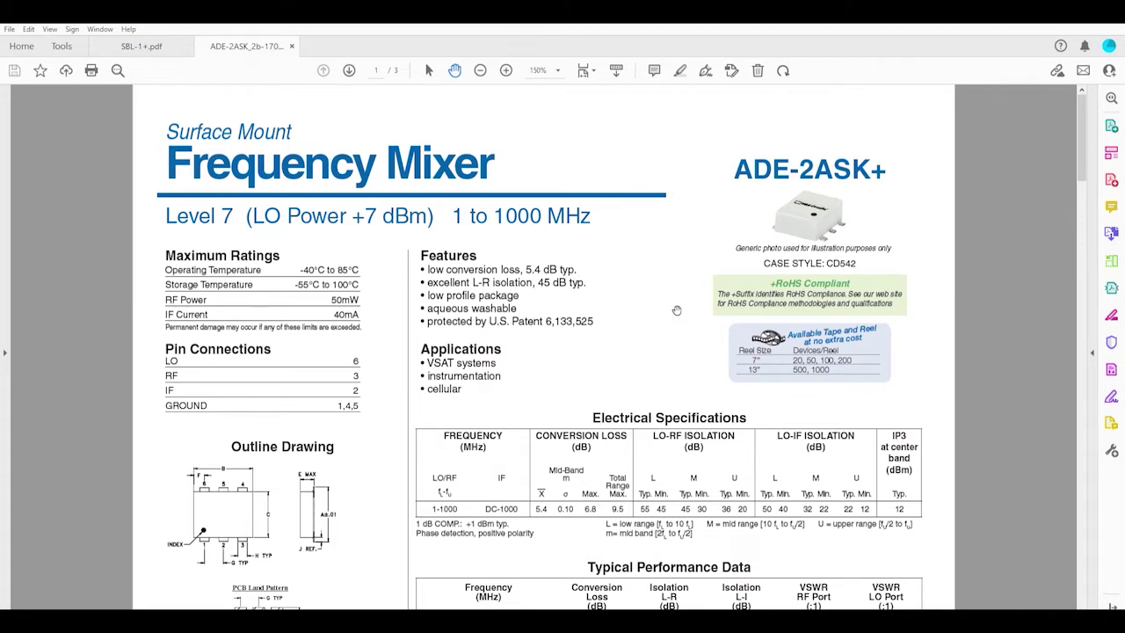
scroll(653, 312, "down", 2)
scroll(653, 312, "down", 8)
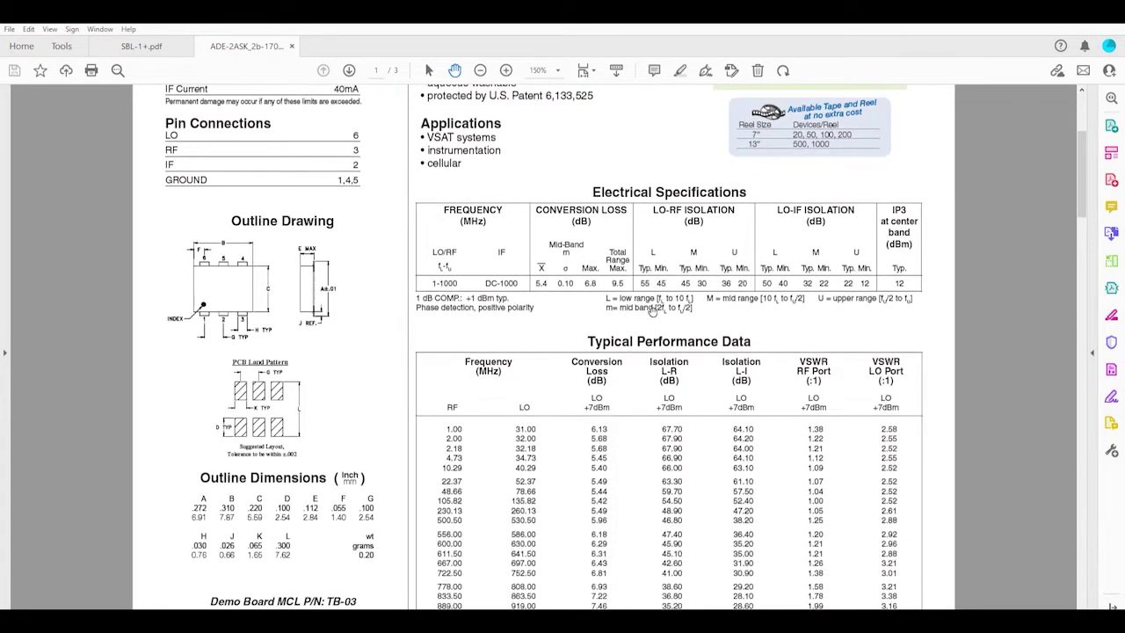
scroll(653, 312, "down", 2)
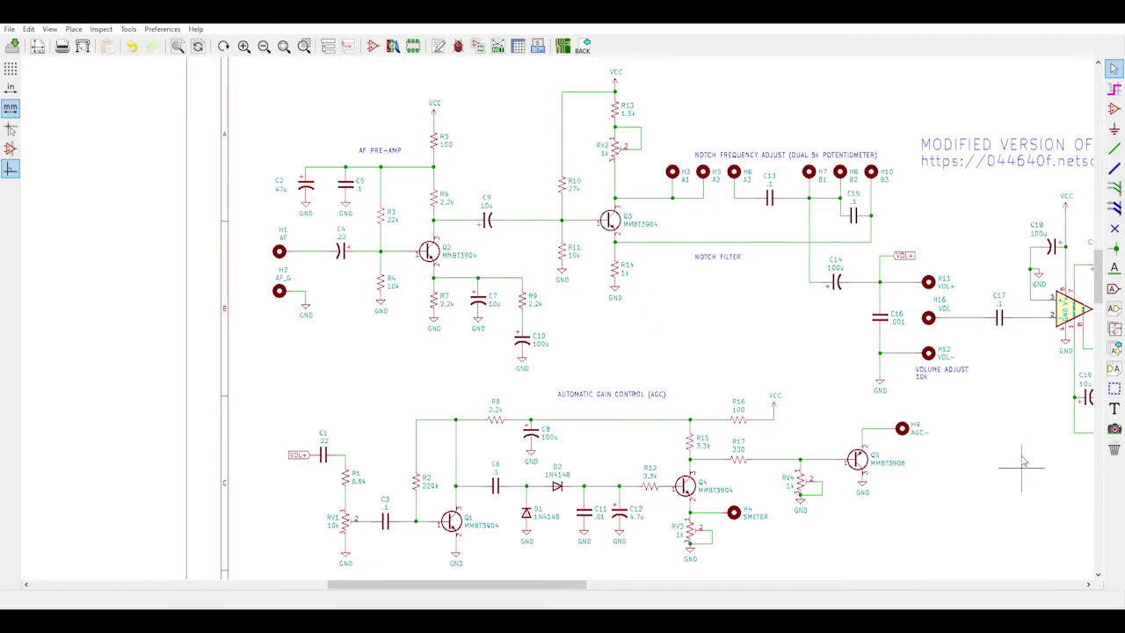
- Pan right to the LM386 (U1) AF power amp and zoom in on it and the speaker outputs
left_click_drag(589, 575, 720, 566)
scroll(562, 329, "up", 1)
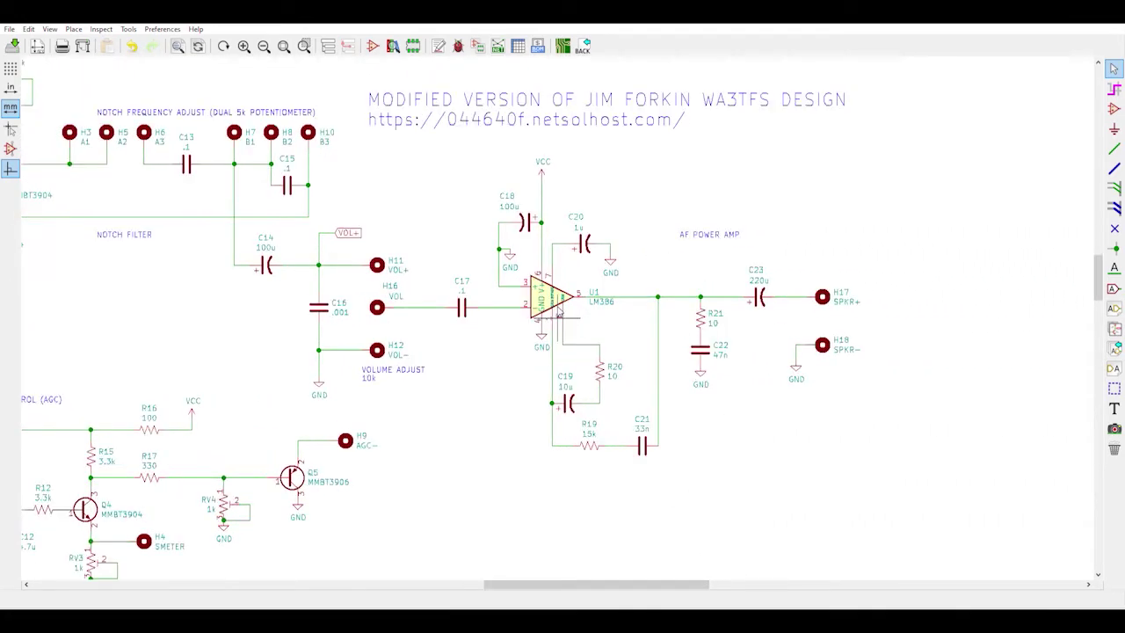
scroll(558, 316, "up", 1)
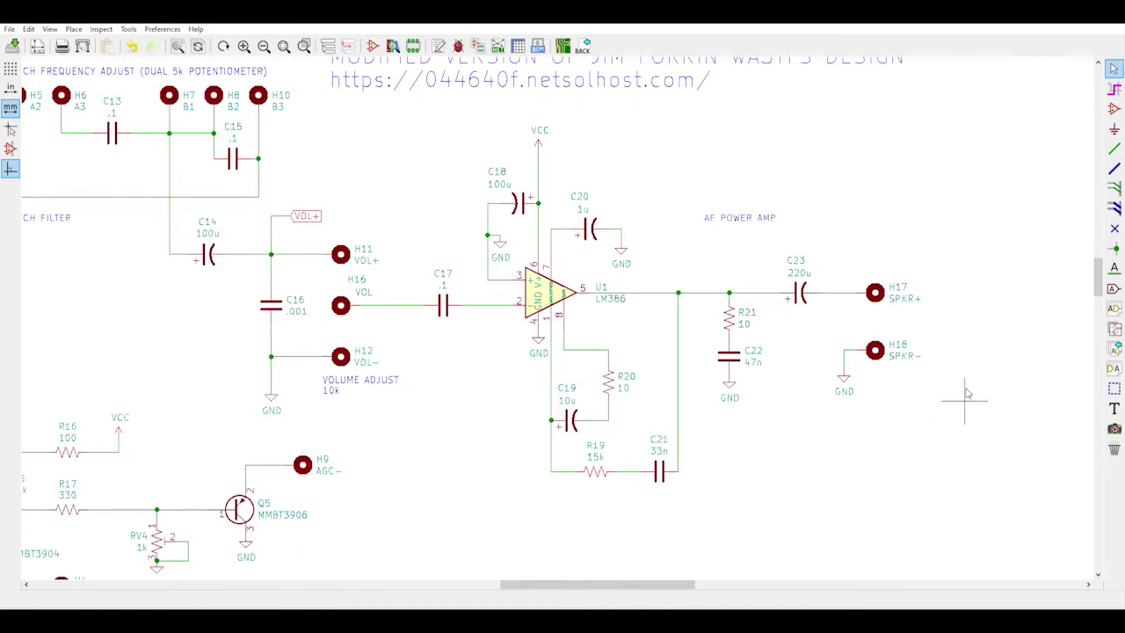
left_click_drag(1098, 283, 1099, 275)
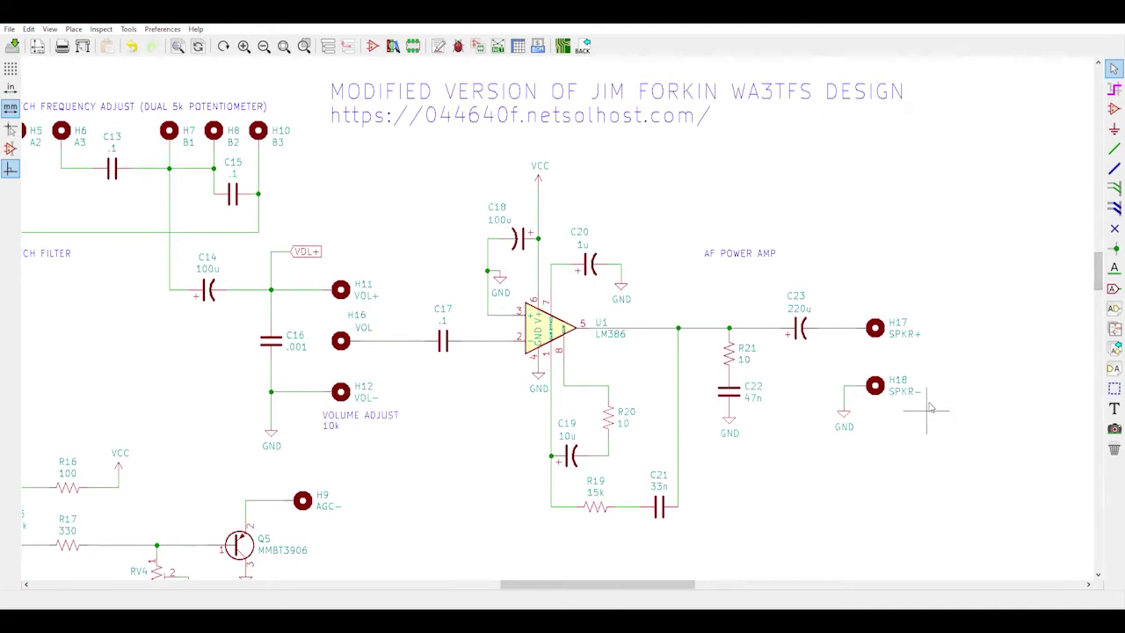